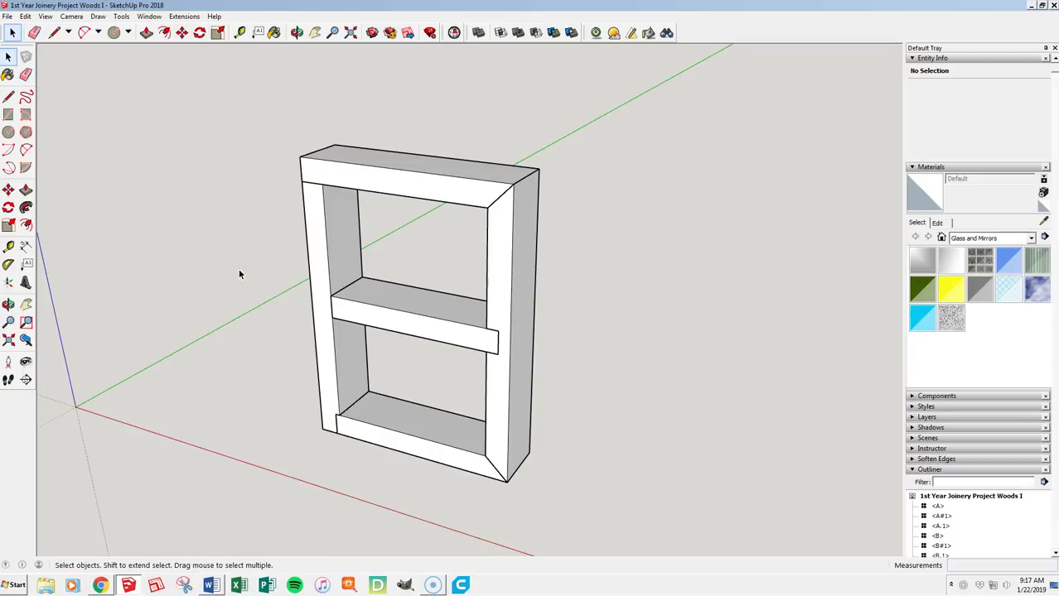
# - Check the component definition name of the frame's top rail and clear the selection
pyautogui.click(225, 291)
pyautogui.click(164, 270)
pyautogui.click(476, 183)
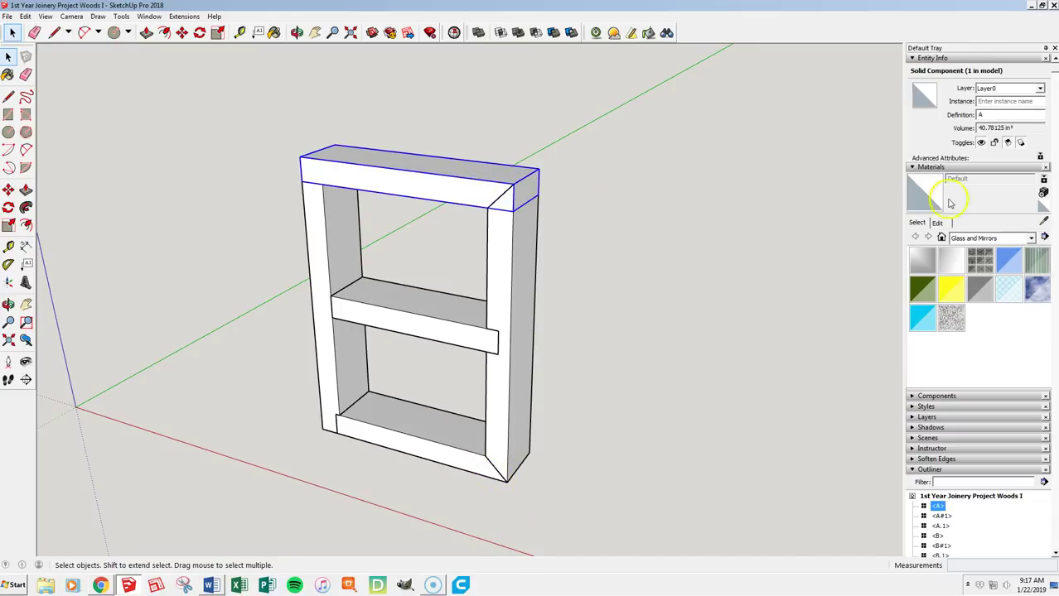
pyautogui.doubleClick(980, 115)
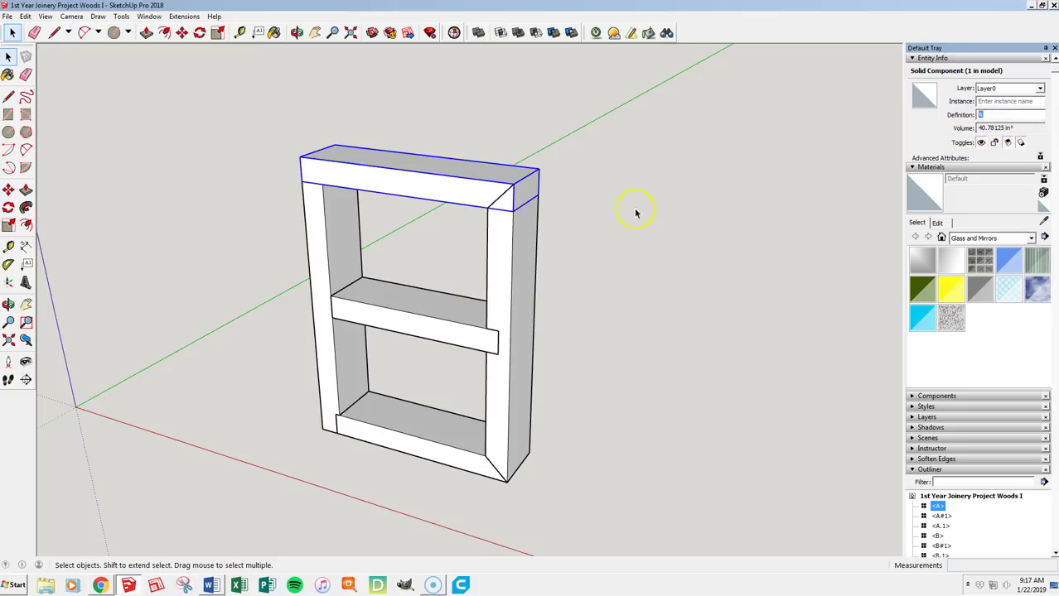
pyautogui.click(580, 212)
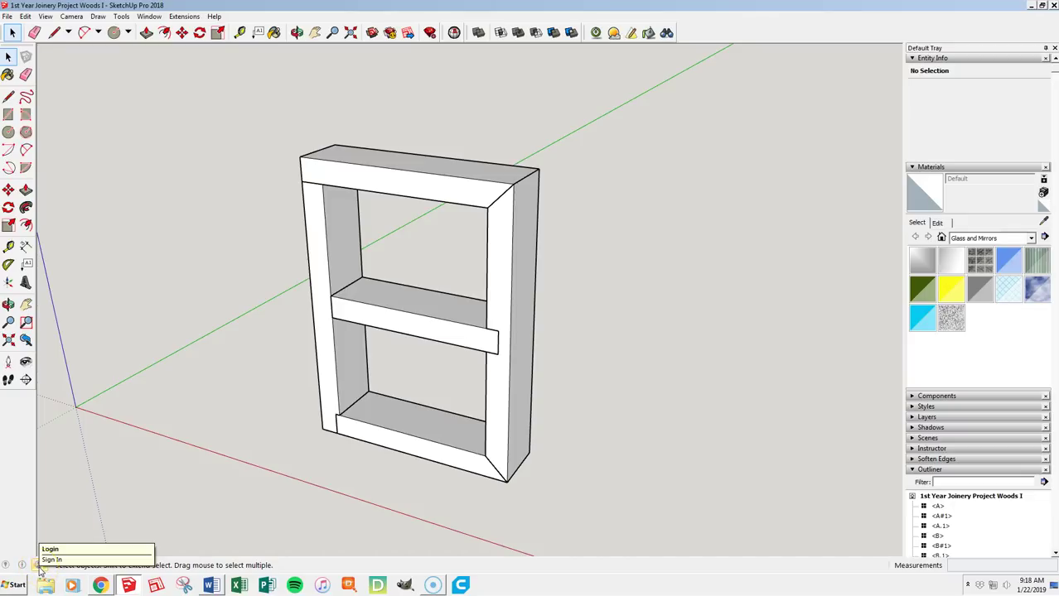
# - Sign in to the Trimble account with the listed Google account
pyautogui.click(39, 566)
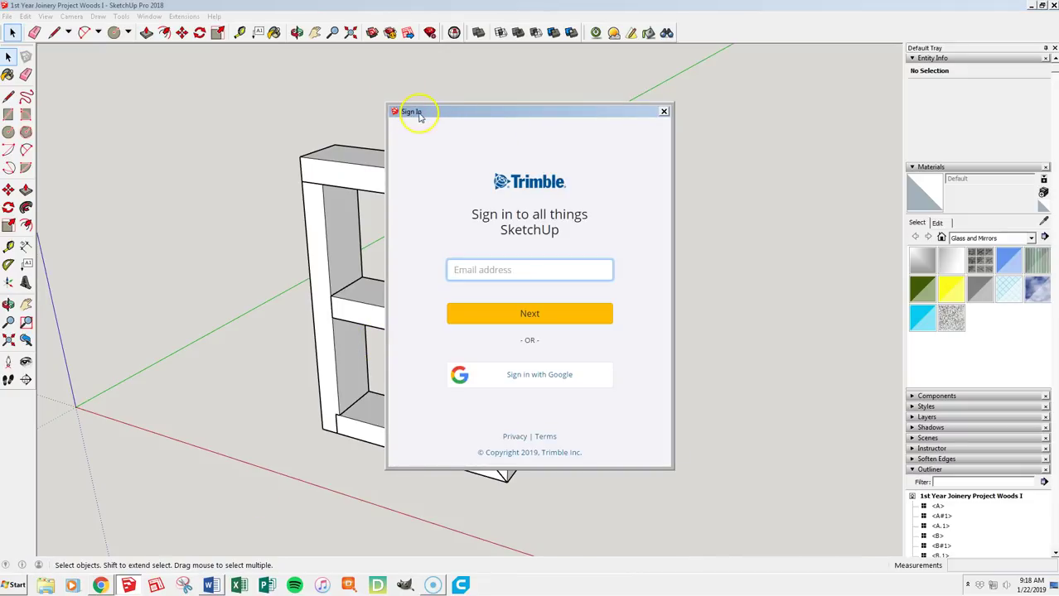
pyautogui.click(530, 270)
pyautogui.click(540, 378)
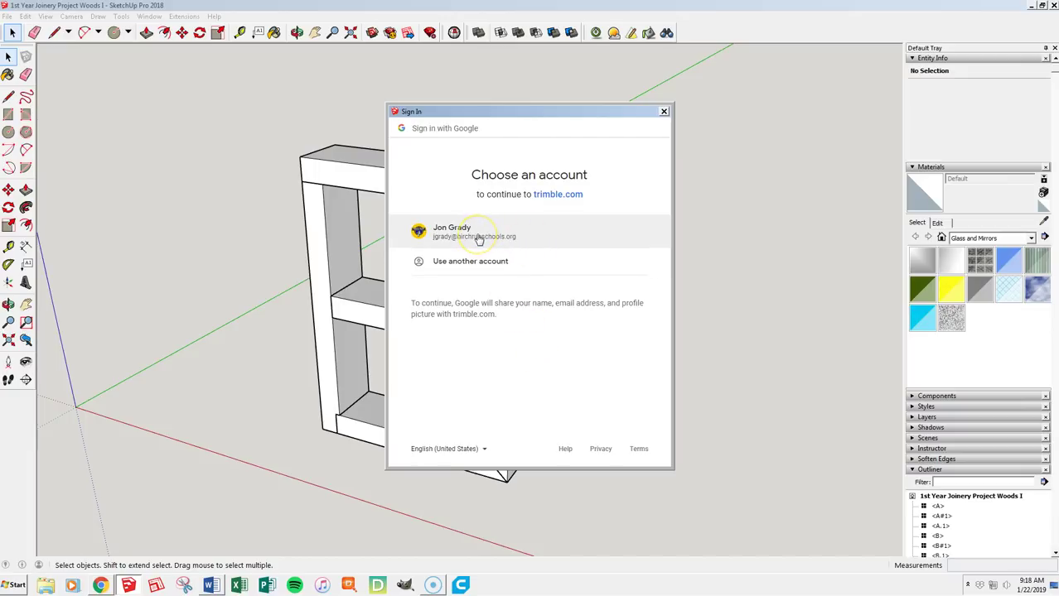
pyautogui.click(479, 234)
pyautogui.click(472, 229)
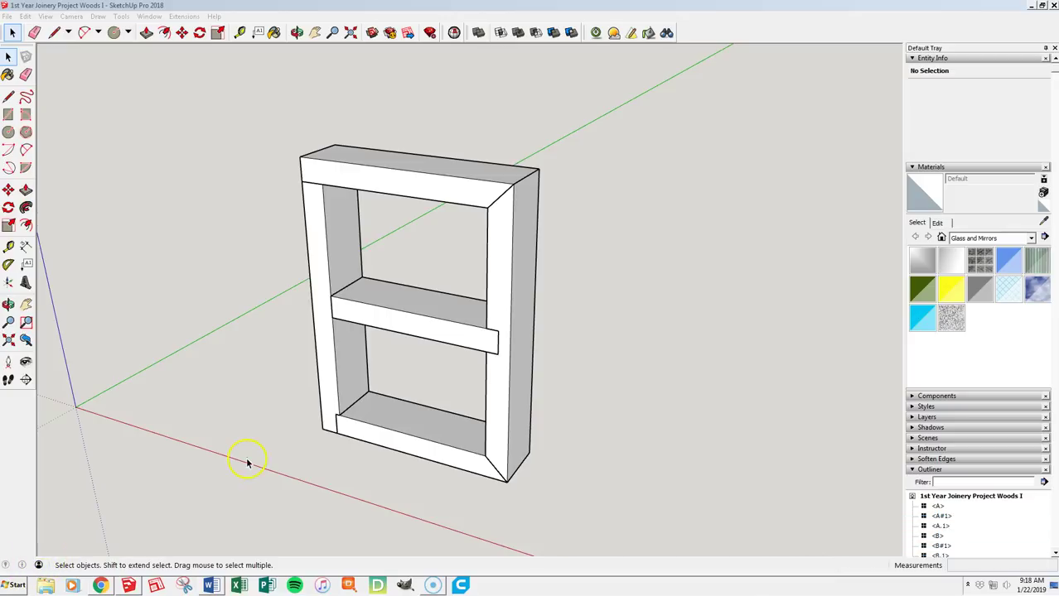
pyautogui.click(265, 10)
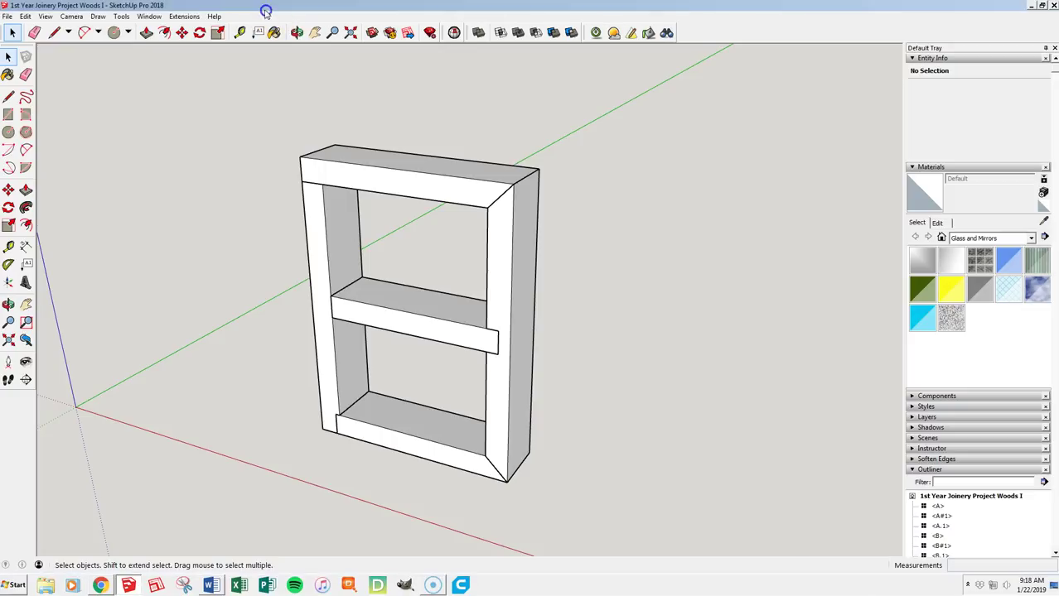
# - Open the Extension Warehouse and search it for "cutlist"
pyautogui.click(153, 18)
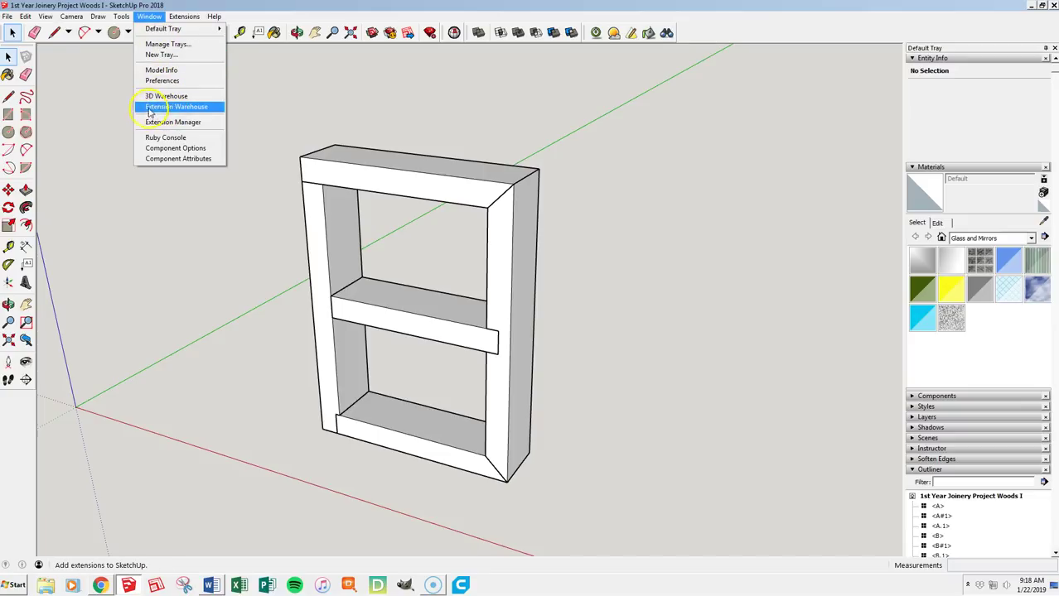
pyautogui.click(177, 107)
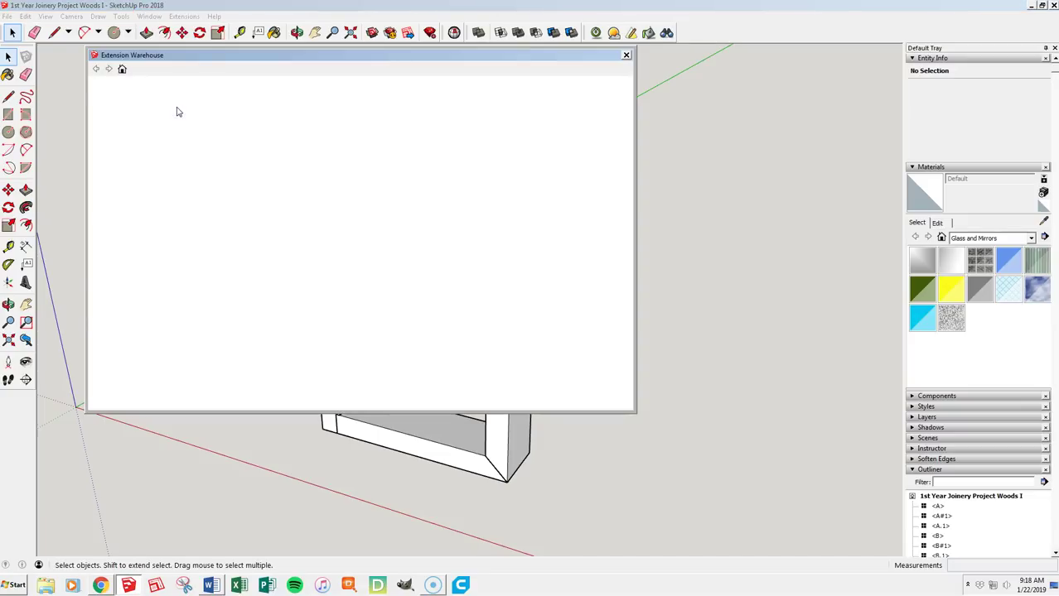
pyautogui.moveTo(293, 53); pyautogui.dragTo(399, 82)
pyautogui.click(364, 114)
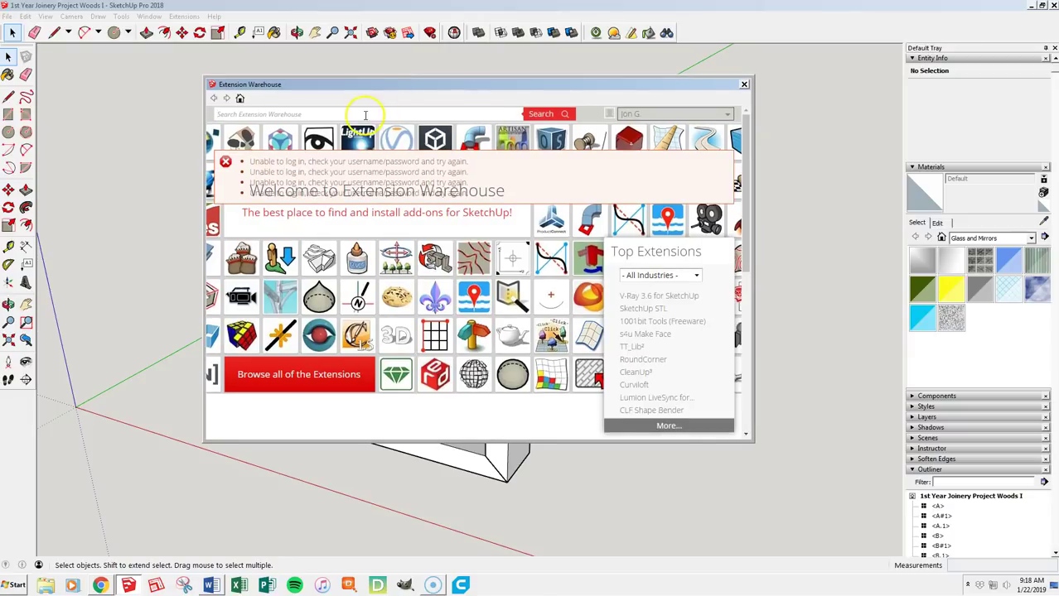
pyautogui.write('cutlist')
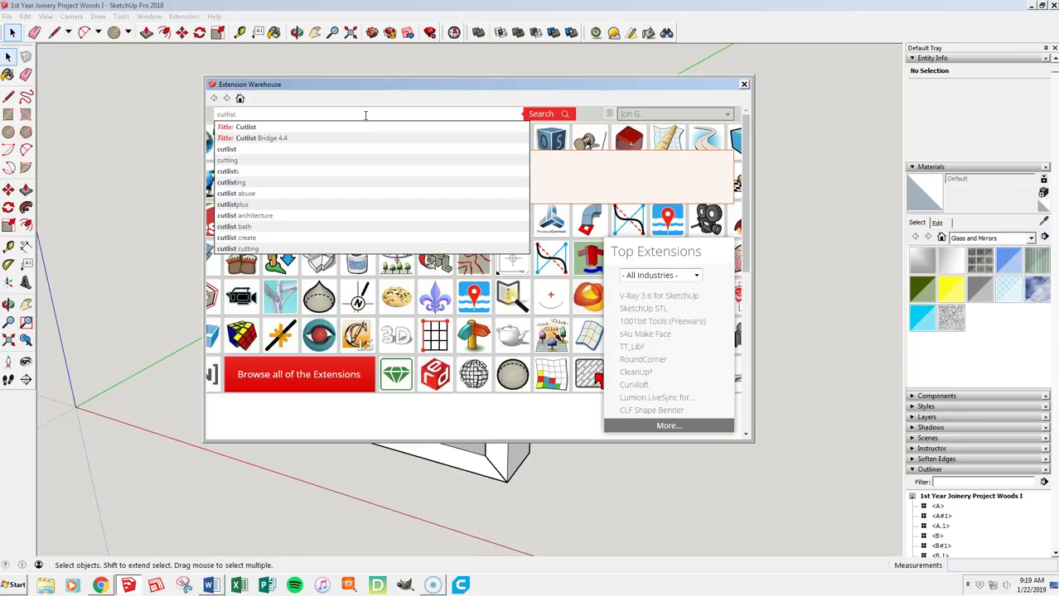
pyautogui.press('Return')
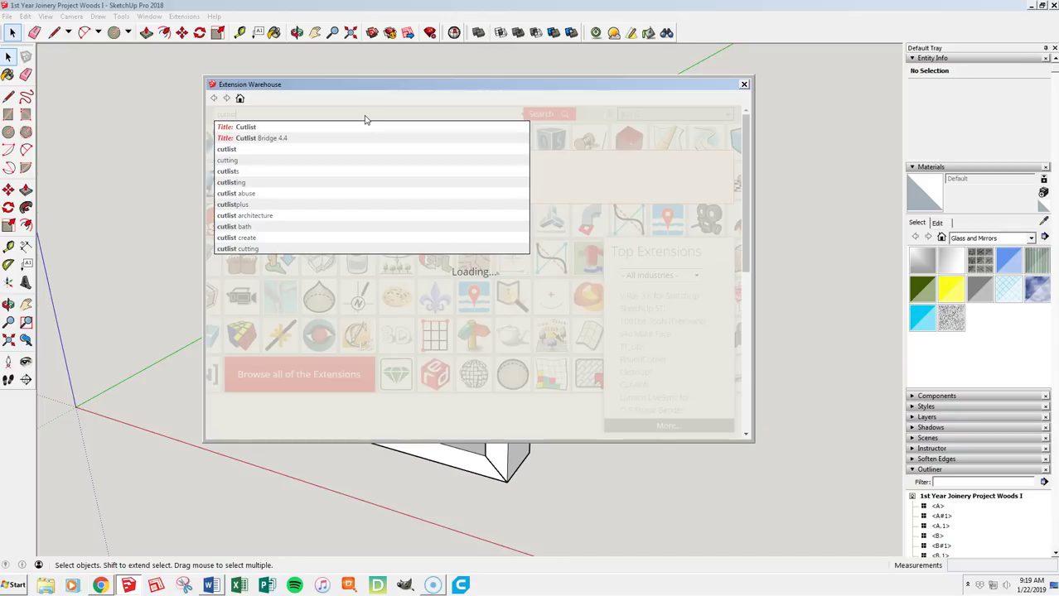
pyautogui.click(374, 114)
pyautogui.click(364, 110)
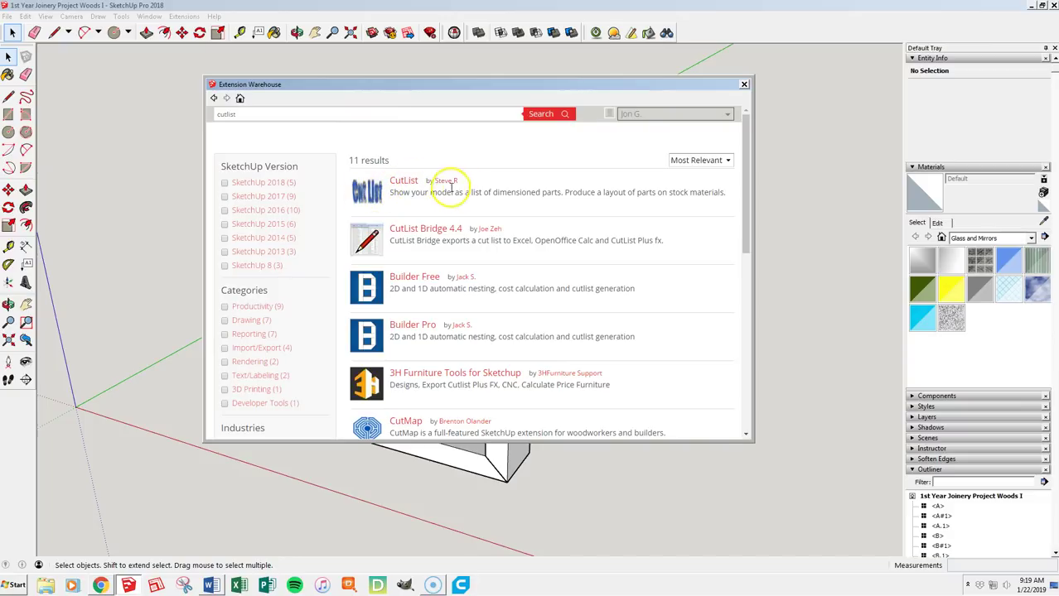
# - Install the CutList extension, accept the compatibility and file-access prompts, and close the Extension Warehouse
pyautogui.click(416, 183)
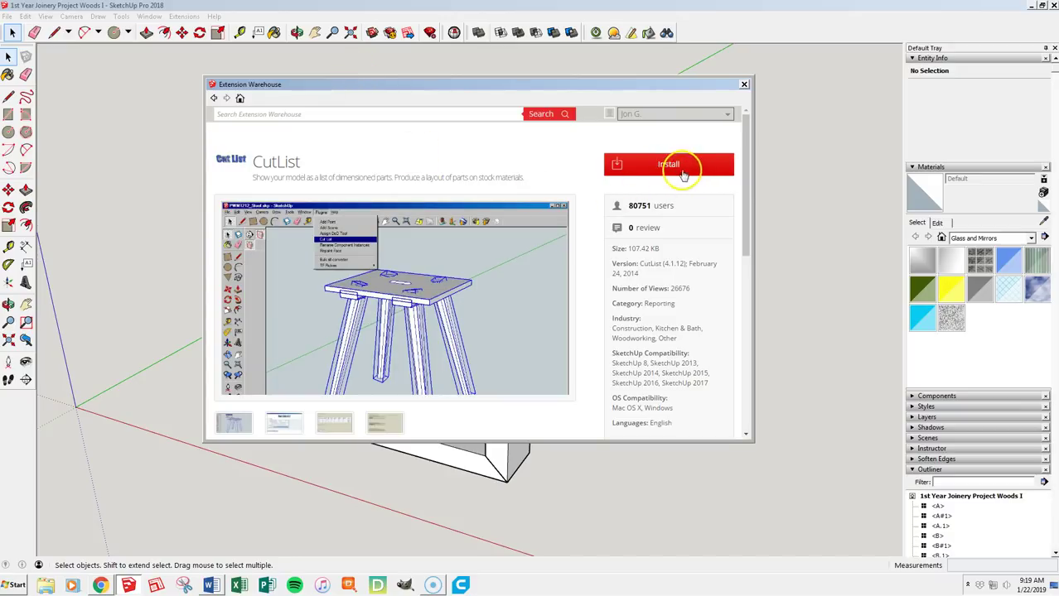
pyautogui.click(670, 166)
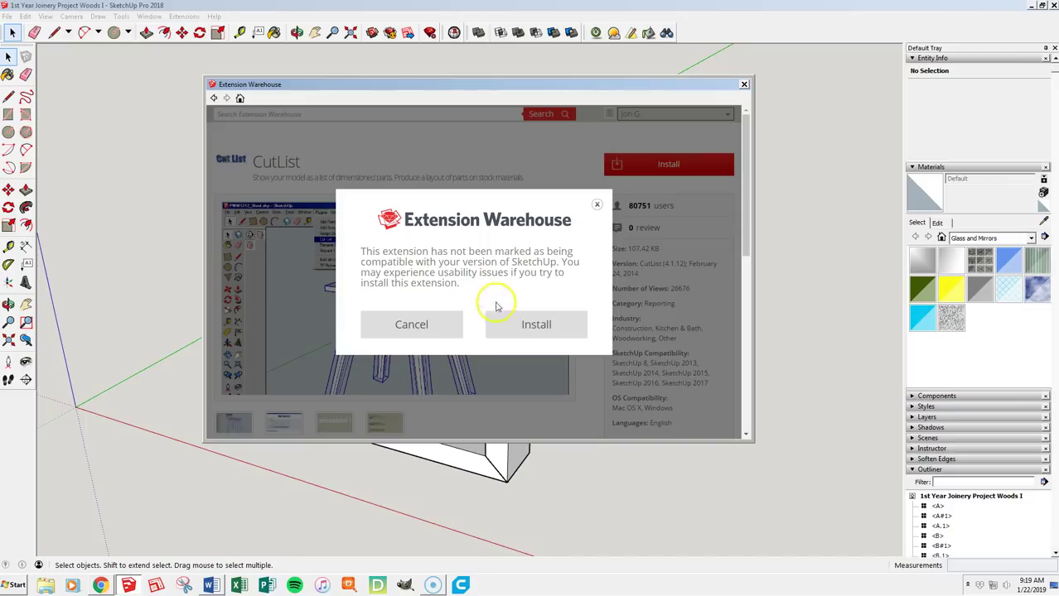
pyautogui.click(534, 326)
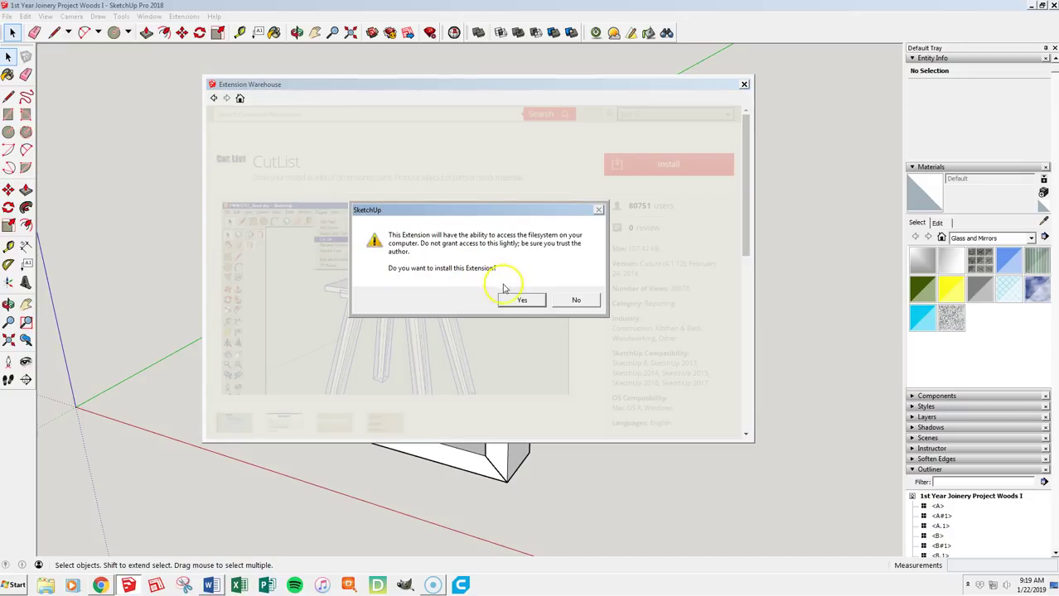
pyautogui.click(523, 302)
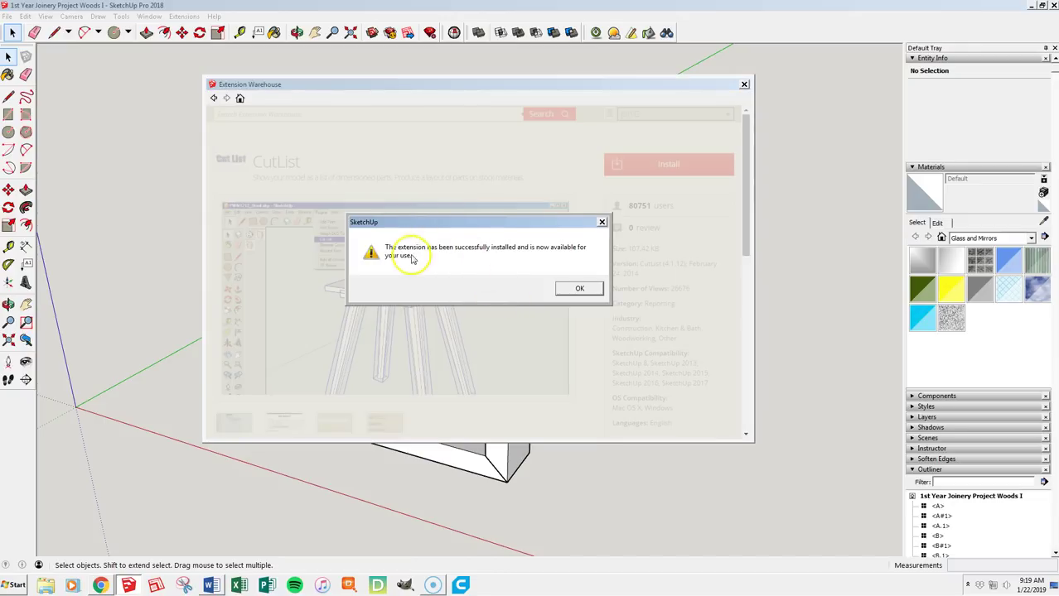
pyautogui.click(579, 288)
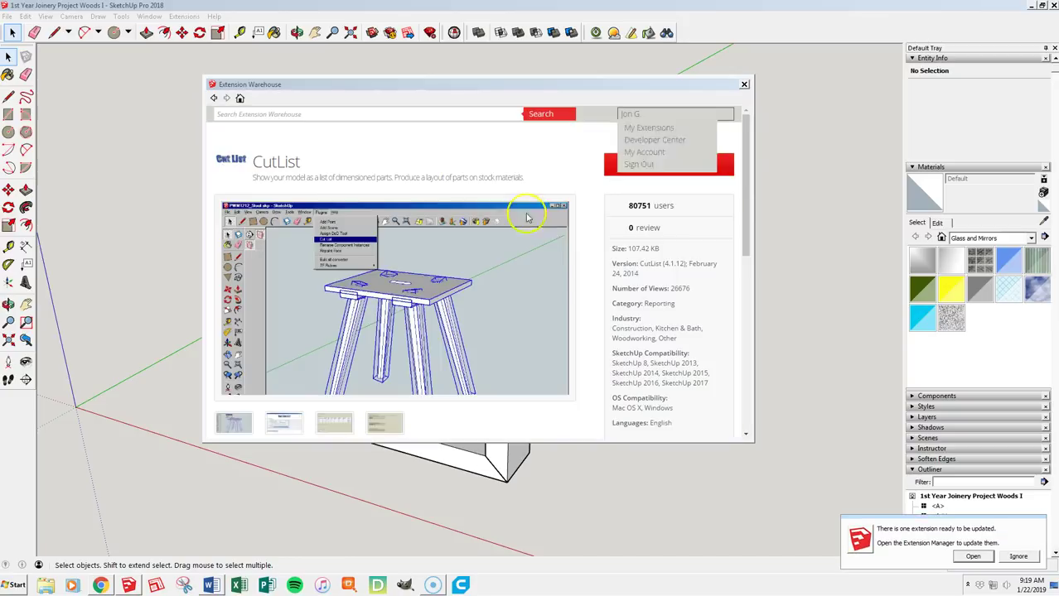
pyautogui.click(745, 86)
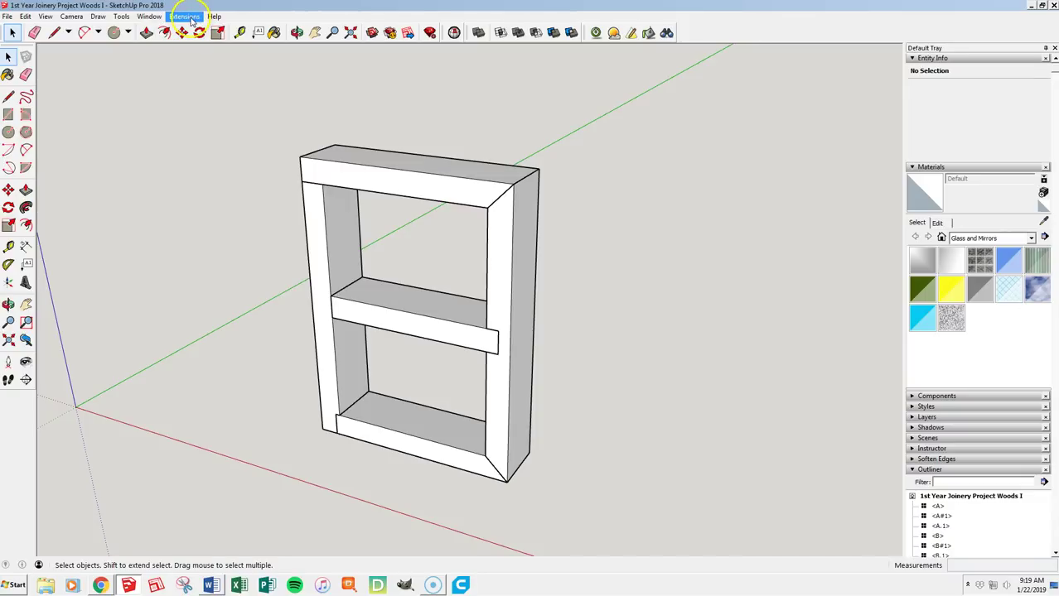
pyautogui.click(190, 17)
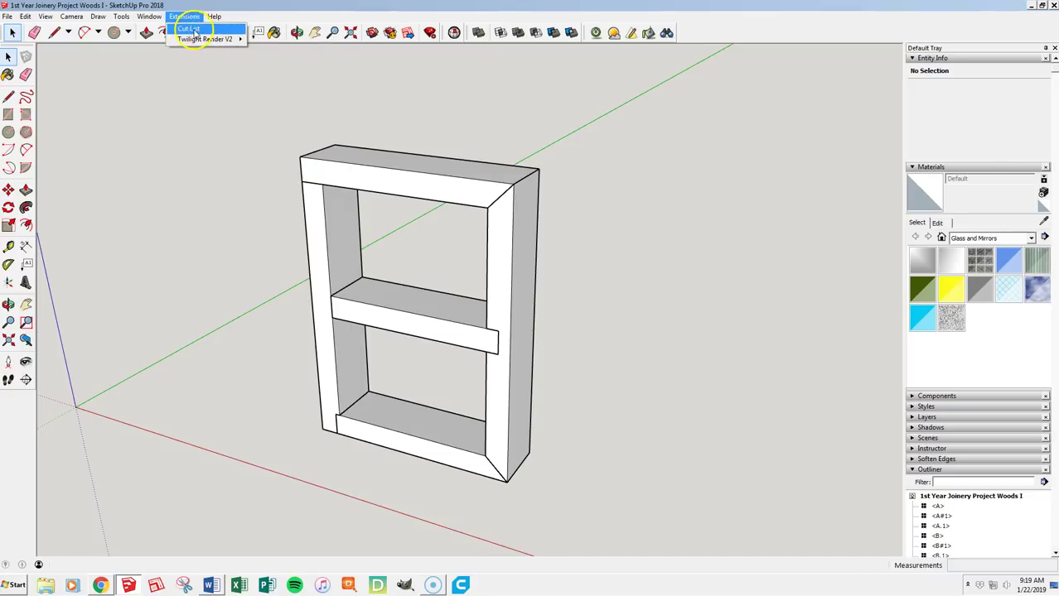
pyautogui.click(214, 17)
pyautogui.moveTo(180, 17)
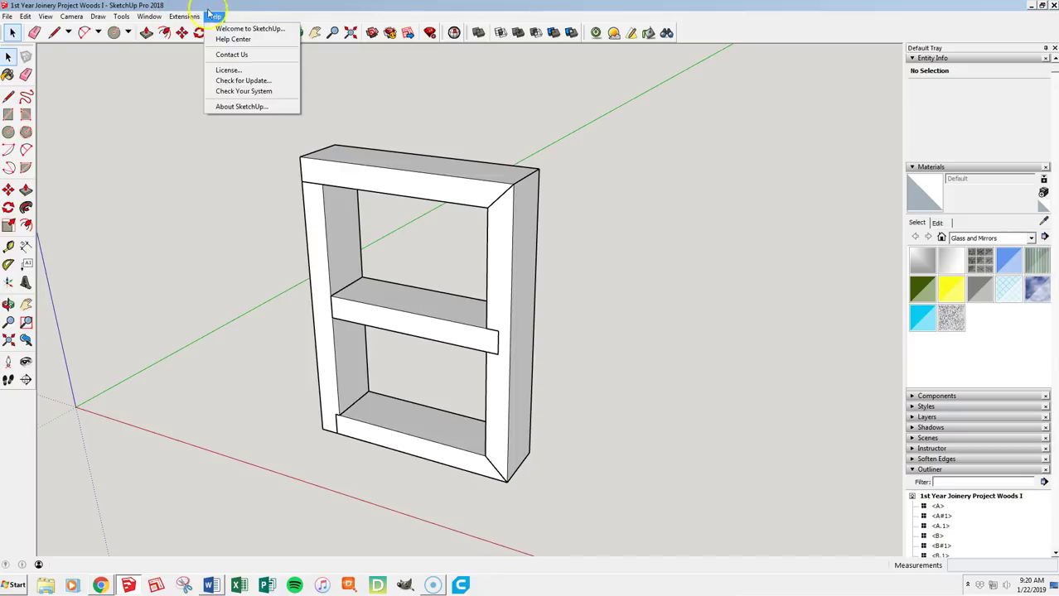
pyautogui.click(681, 254)
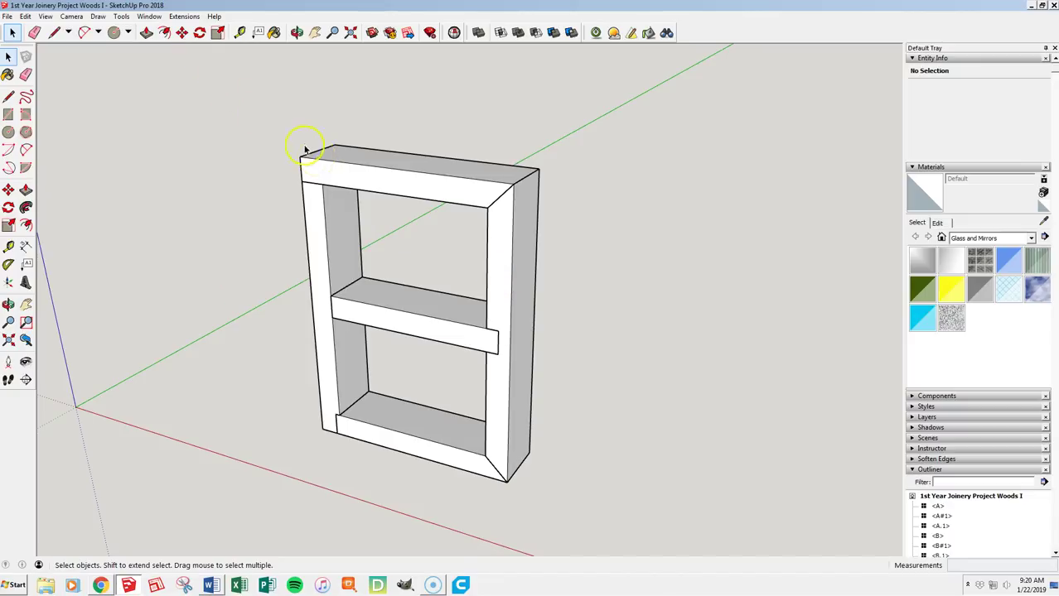
# - Select all five components of the frame and launch the Cut List extension for them
pyautogui.moveTo(276, 125); pyautogui.dragTo(609, 508)
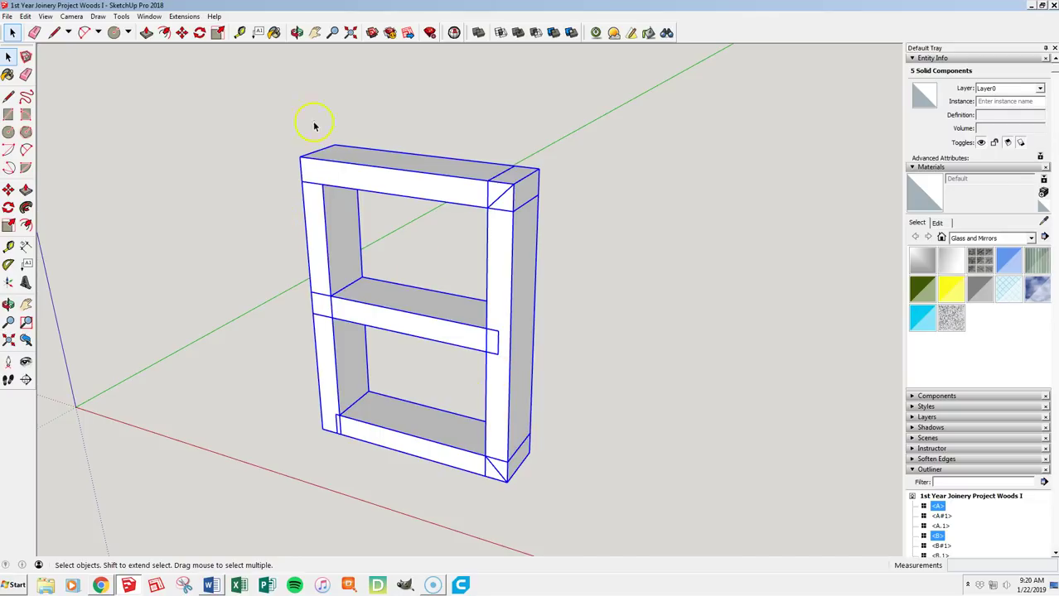
pyautogui.click(179, 17)
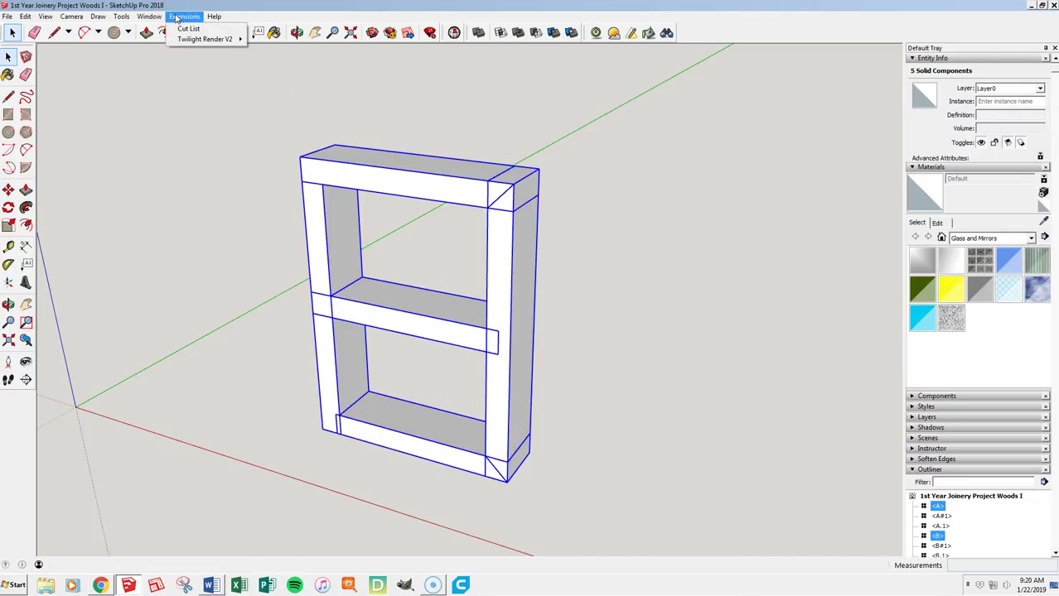
pyautogui.click(188, 30)
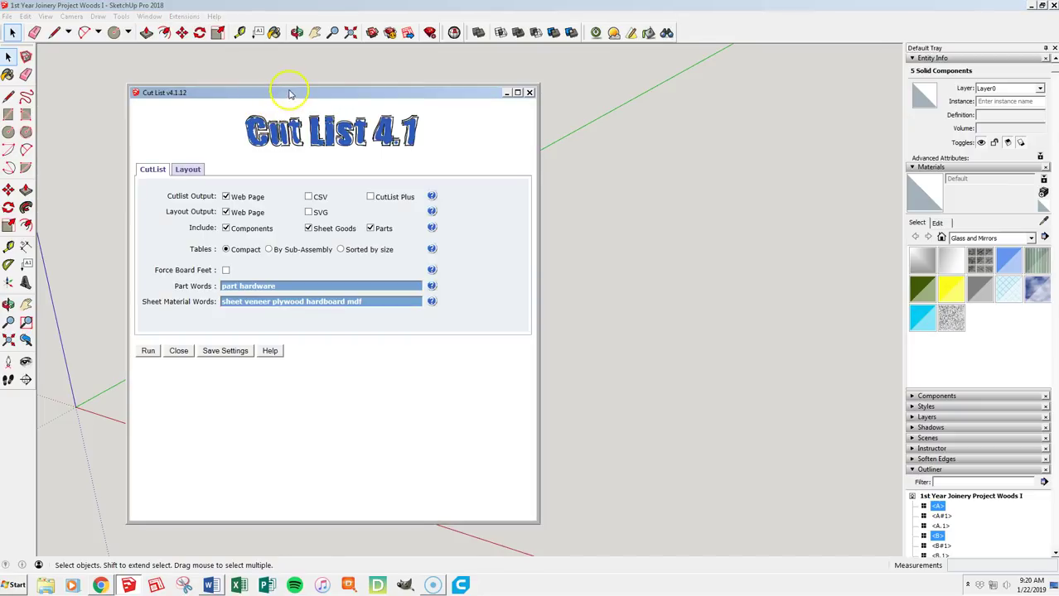
pyautogui.moveTo(288, 92); pyautogui.dragTo(338, 66)
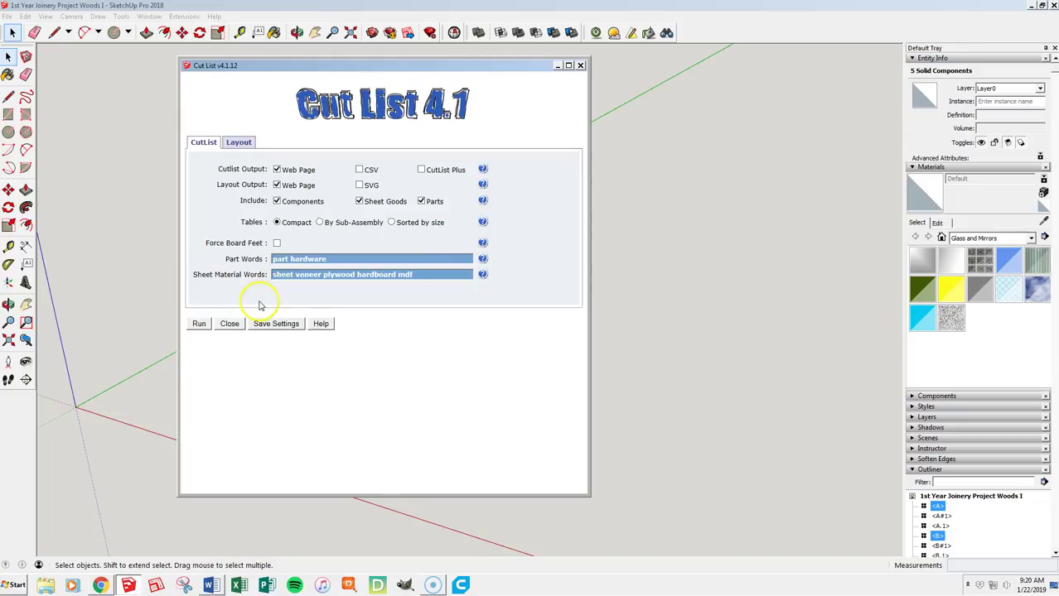
# - Set the board layout to nominal size 6/4, board width 4"(100mm) and board length 12'(3.6m), and generate the cut list
pyautogui.click(238, 142)
pyautogui.click(206, 144)
pyautogui.click(238, 143)
pyautogui.click(207, 144)
pyautogui.click(239, 143)
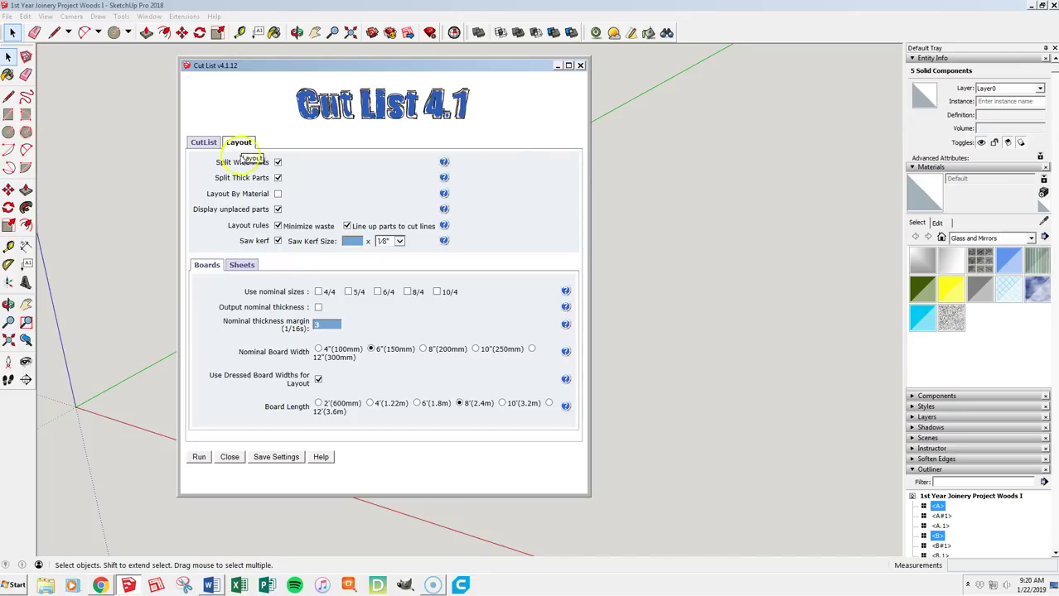
pyautogui.click(378, 293)
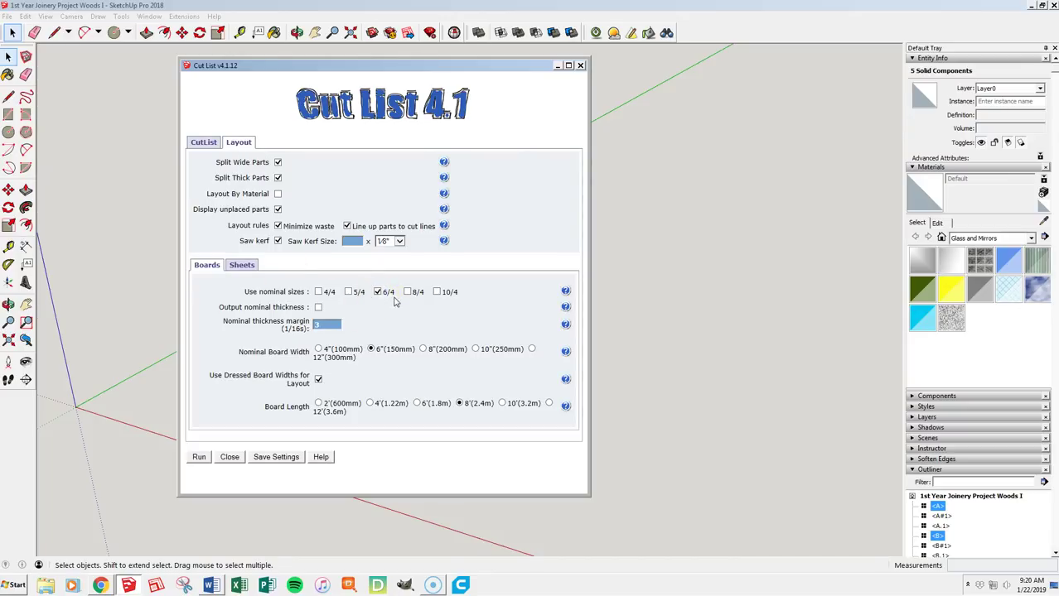
pyautogui.click(319, 350)
pyautogui.click(549, 404)
pyautogui.click(200, 457)
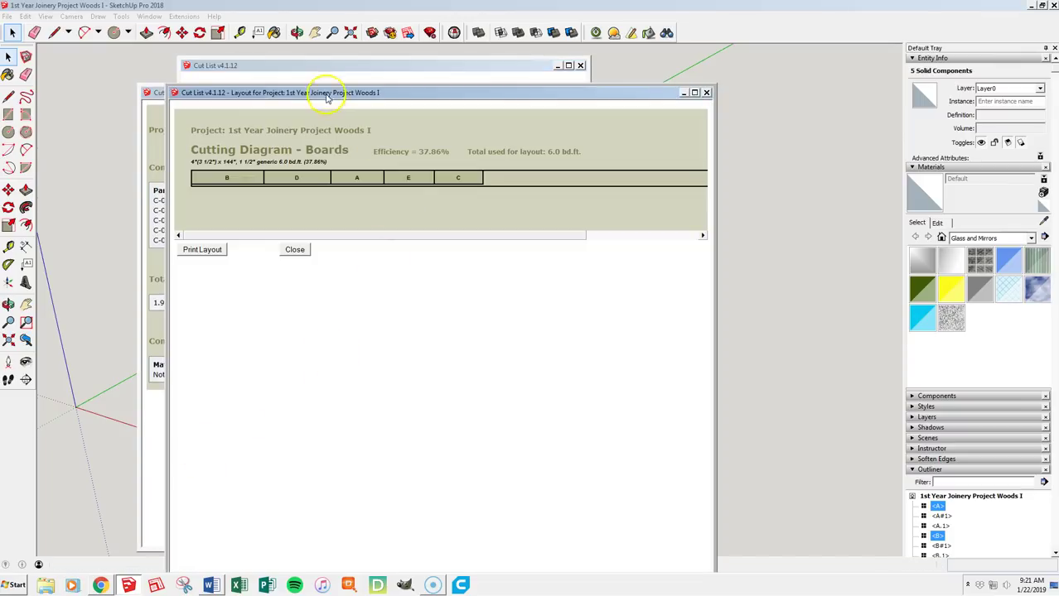
# - Examine the cutting diagram for the boards along its full length and close it
pyautogui.moveTo(331, 93); pyautogui.dragTo(350, 67)
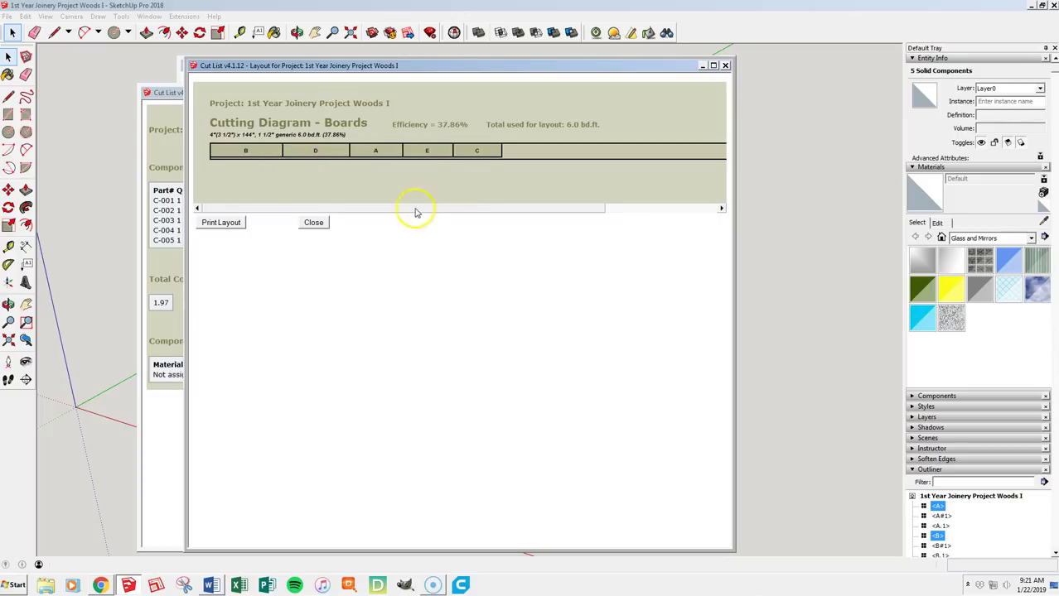
pyautogui.moveTo(414, 208); pyautogui.dragTo(307, 212)
pyautogui.moveTo(371, 208); pyautogui.dragTo(271, 218)
pyautogui.click(314, 224)
pyautogui.click(313, 224)
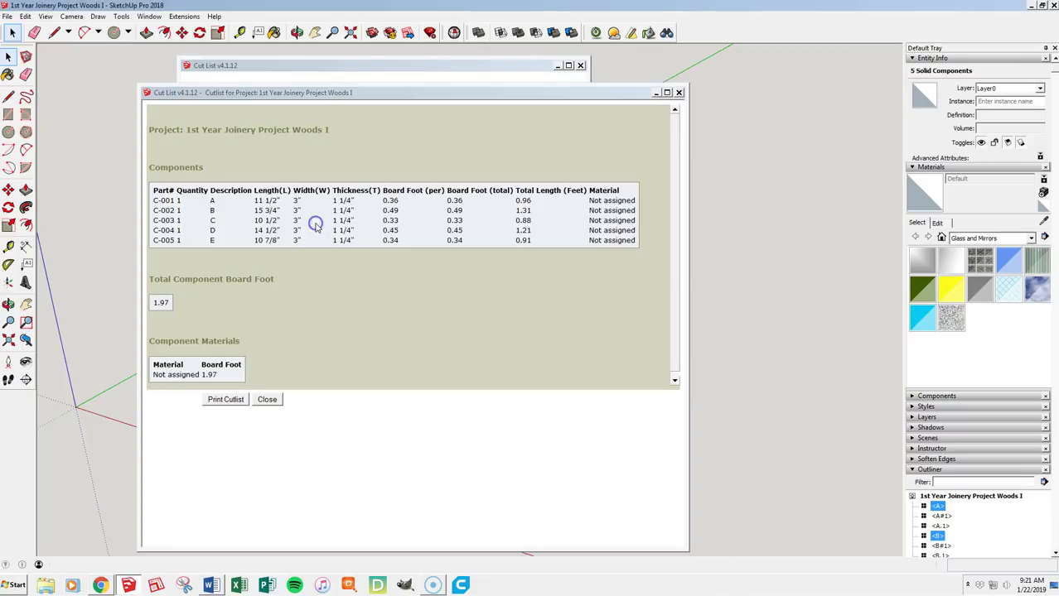
# - Examine the components table of the cut list: part numbers, quantities, descriptions, lengths and the remaining columns
pyautogui.moveTo(305, 90); pyautogui.dragTo(320, 63)
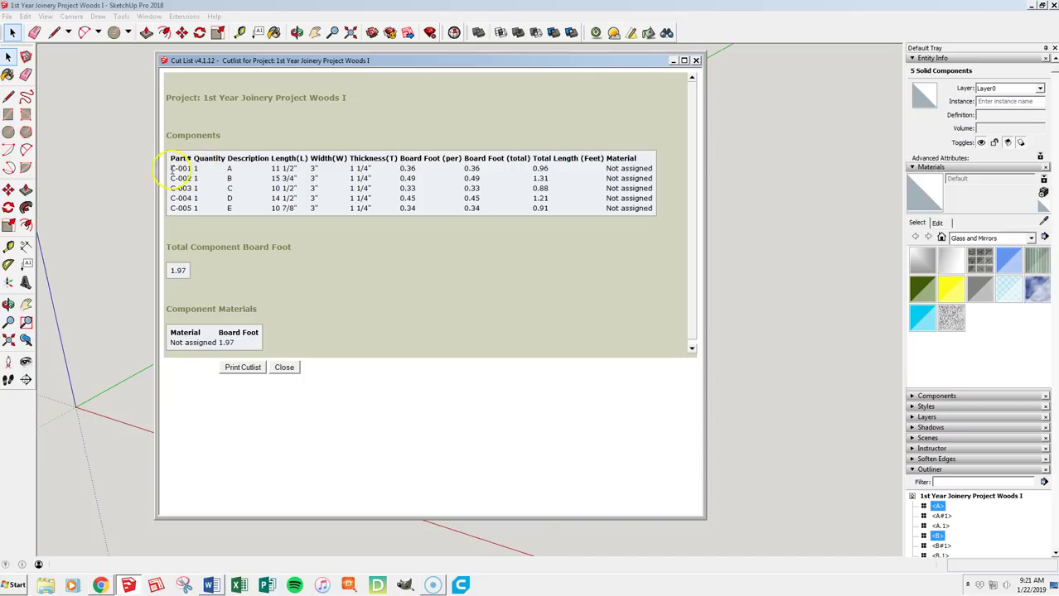
pyautogui.moveTo(171, 168); pyautogui.dragTo(192, 169)
pyautogui.doubleClick(196, 168)
pyautogui.moveTo(228, 168); pyautogui.dragTo(230, 179)
pyautogui.click(235, 185)
pyautogui.click(275, 169)
pyautogui.moveTo(276, 168); pyautogui.dragTo(292, 208)
pyautogui.click(286, 165)
pyautogui.moveTo(169, 159); pyautogui.dragTo(666, 214)
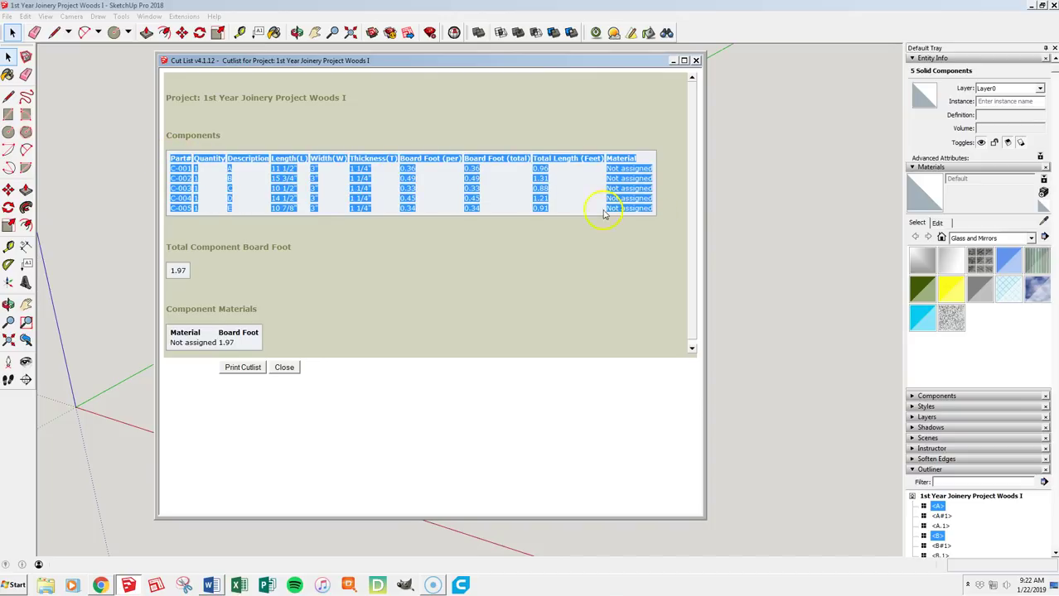
pyautogui.click(335, 258)
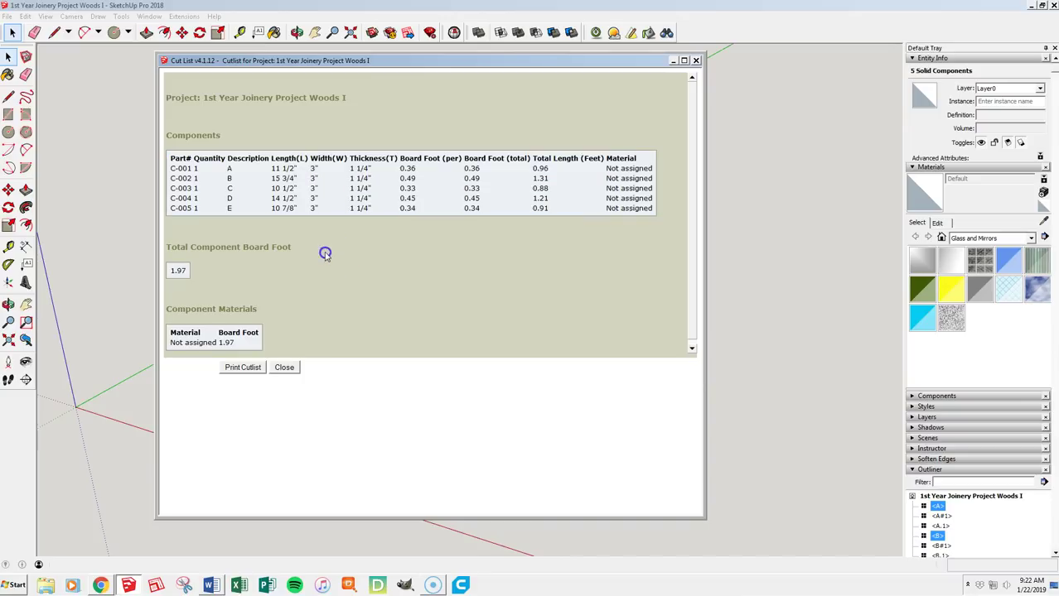
# - Print one copy of all cut list pages on the BRHS-Lab303-LJ2430tn on BR2 printer
pyautogui.click(241, 371)
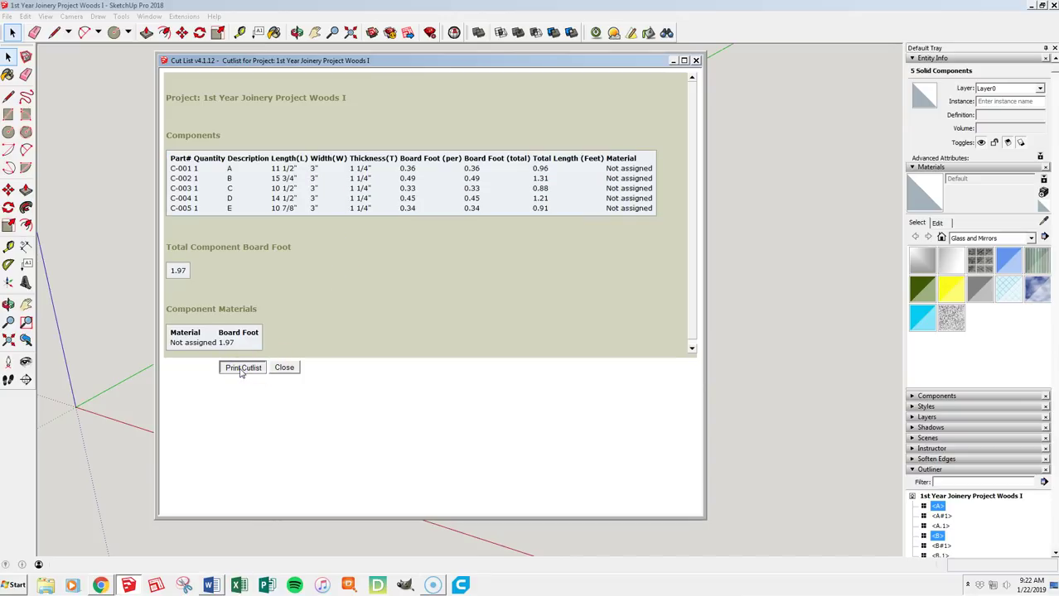
pyautogui.click(241, 370)
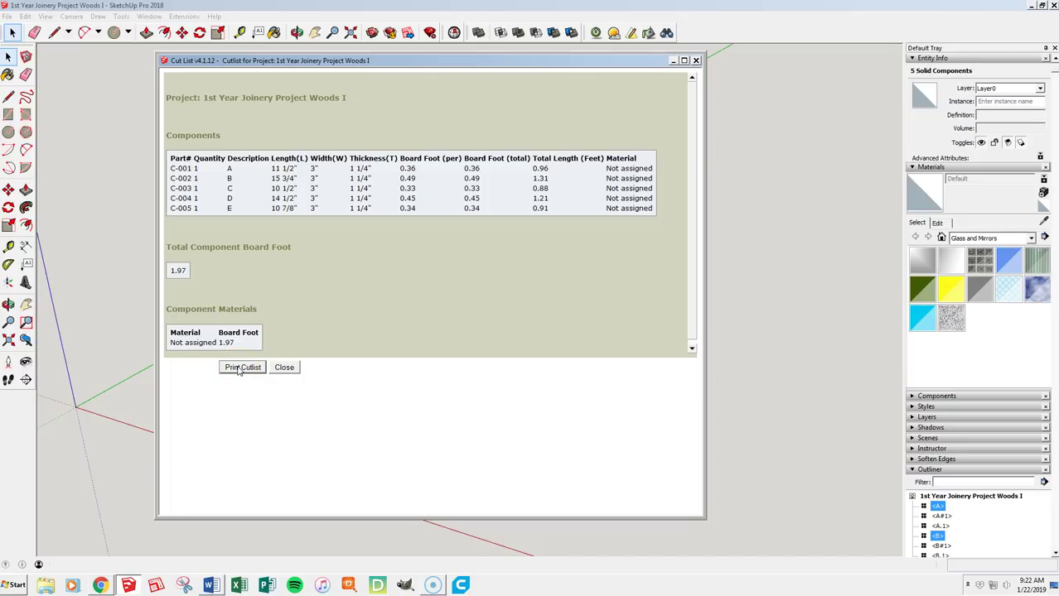
pyautogui.click(396, 259)
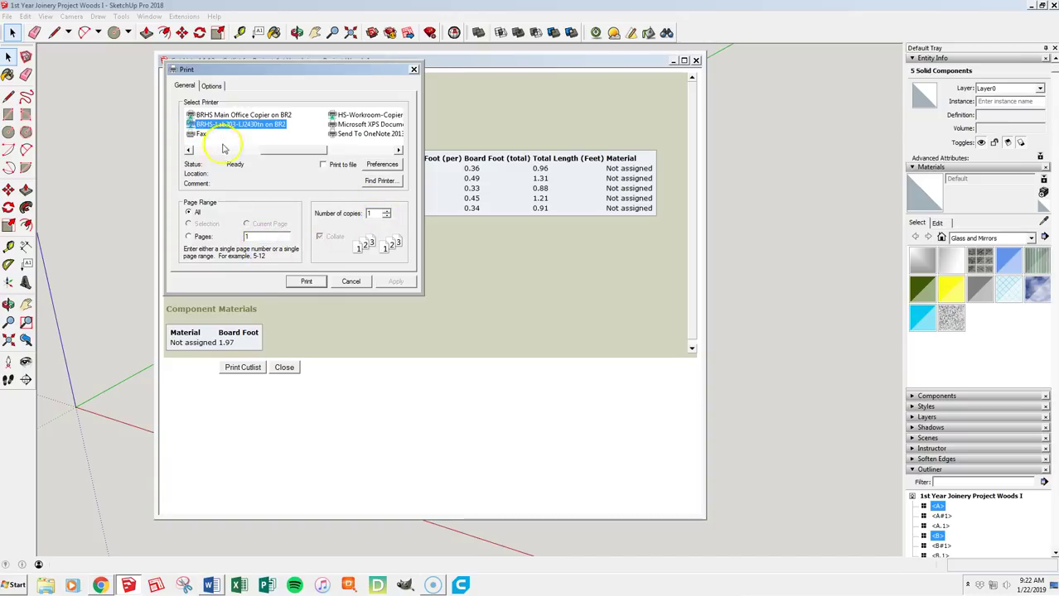
pyautogui.click(307, 282)
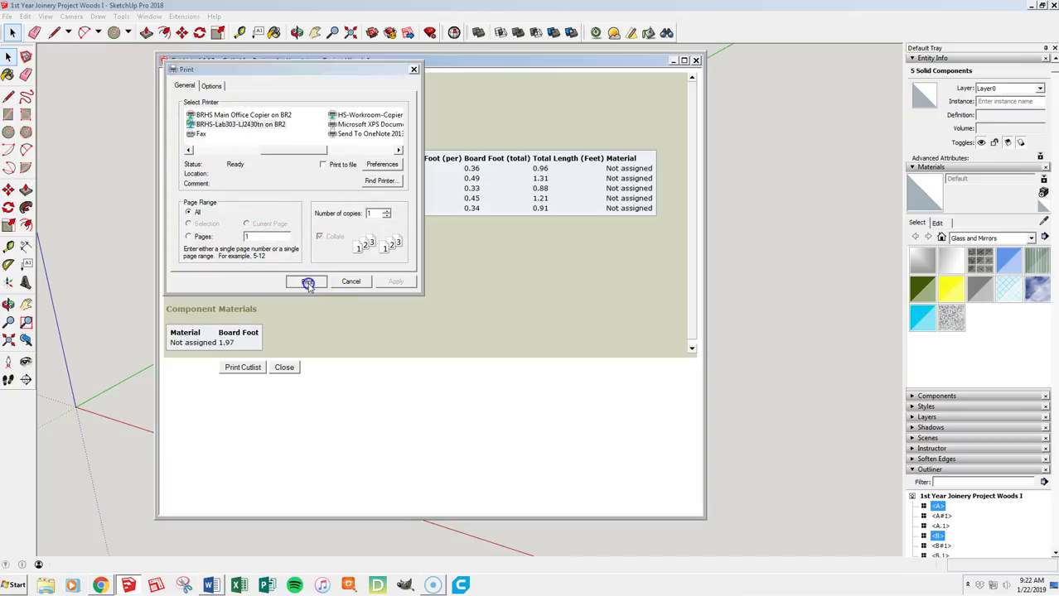